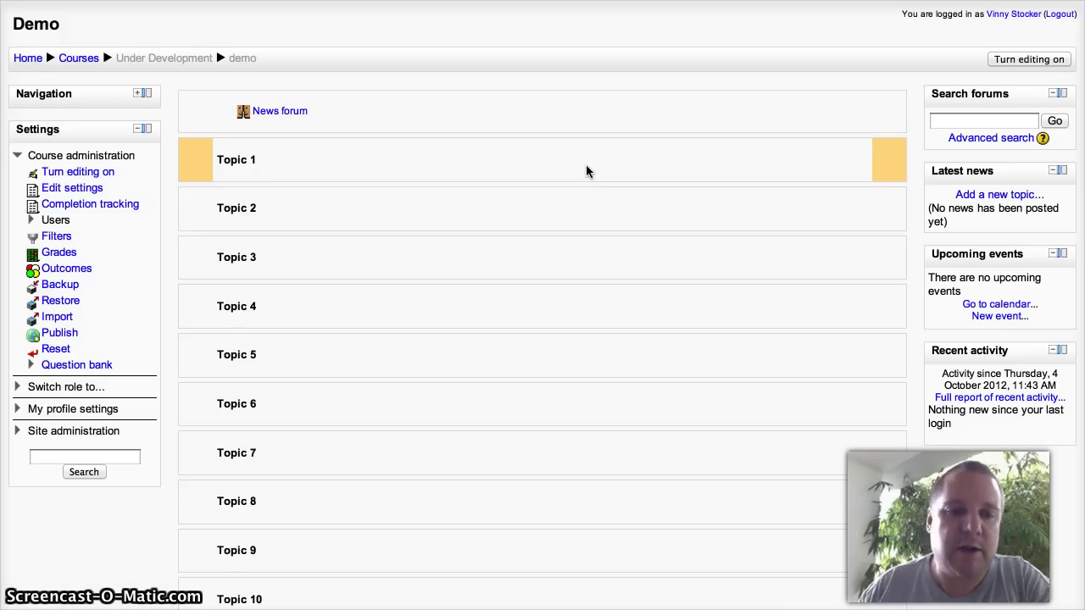
# Expand My profile settings in the Settings block to reveal Edit profile and Change password.
pyautogui.click(607, 168)
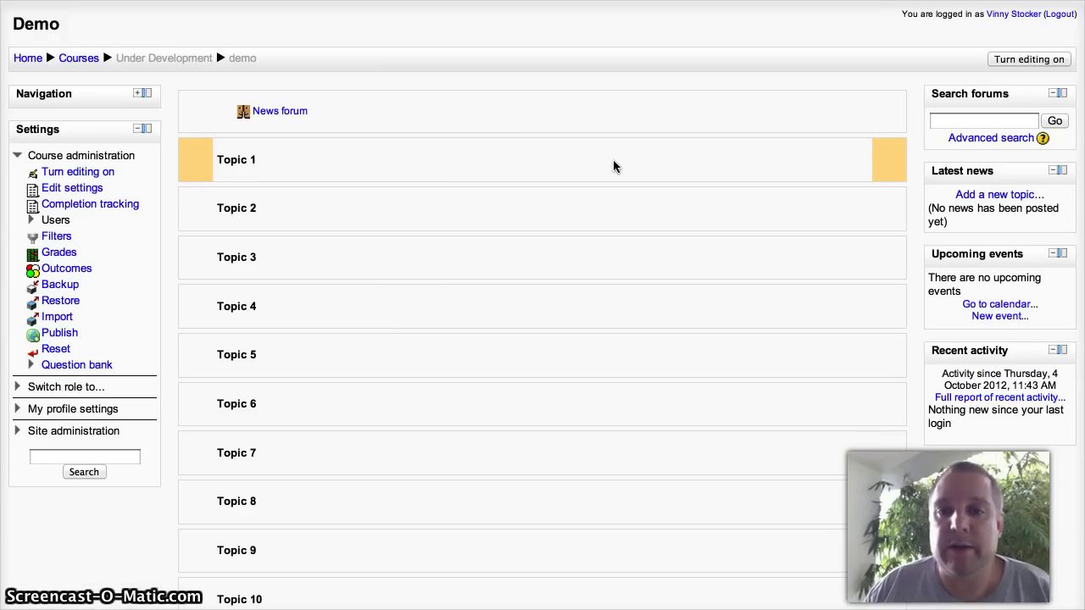
pyautogui.click(75, 409)
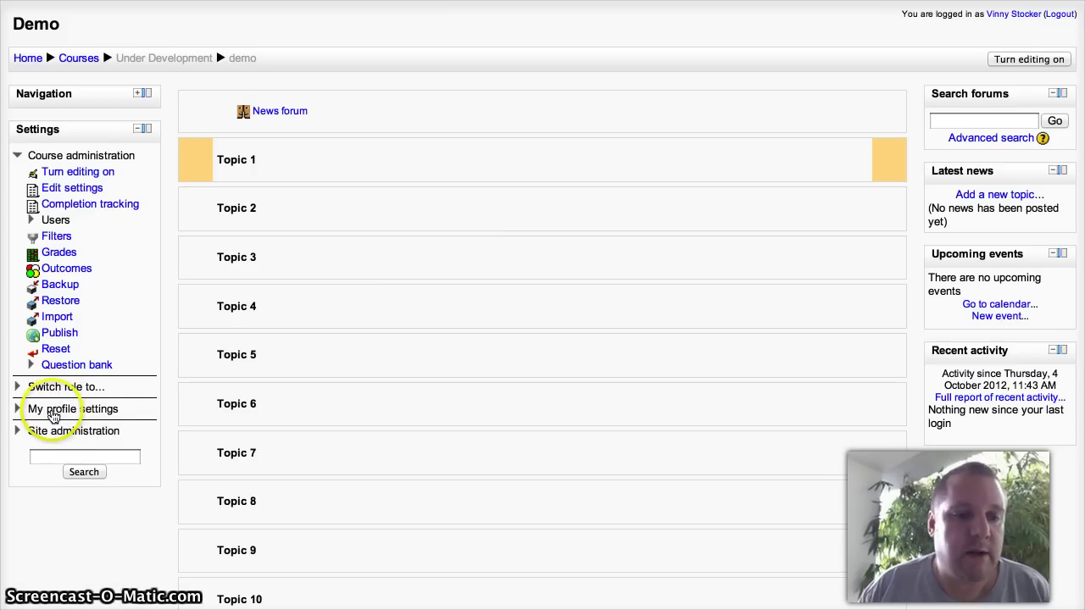
pyautogui.click(52, 410)
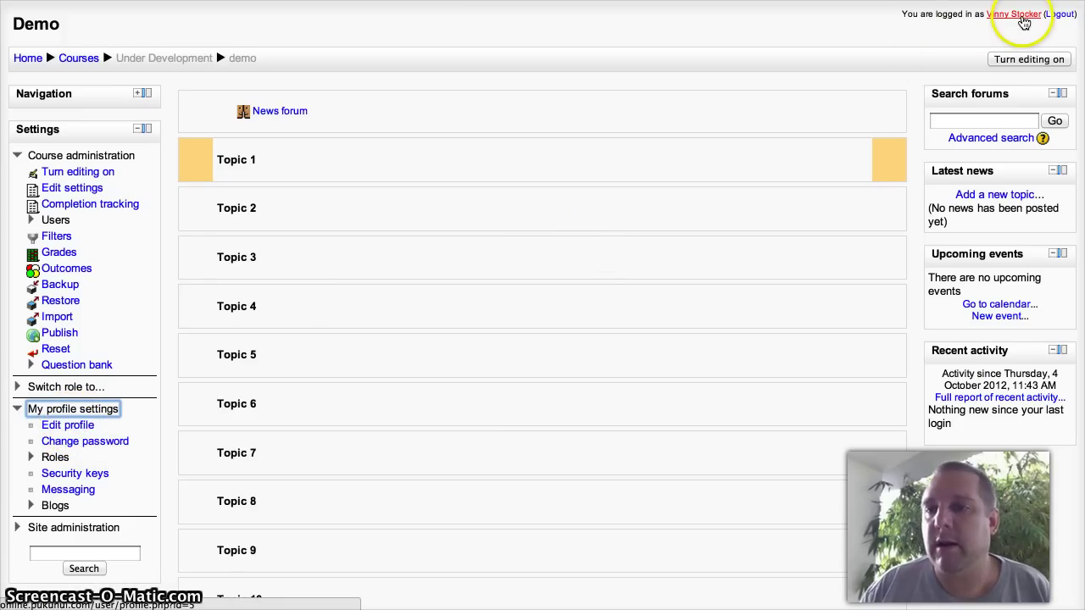
# Open your own profile page via your user name at the top right.
pyautogui.click(1022, 15)
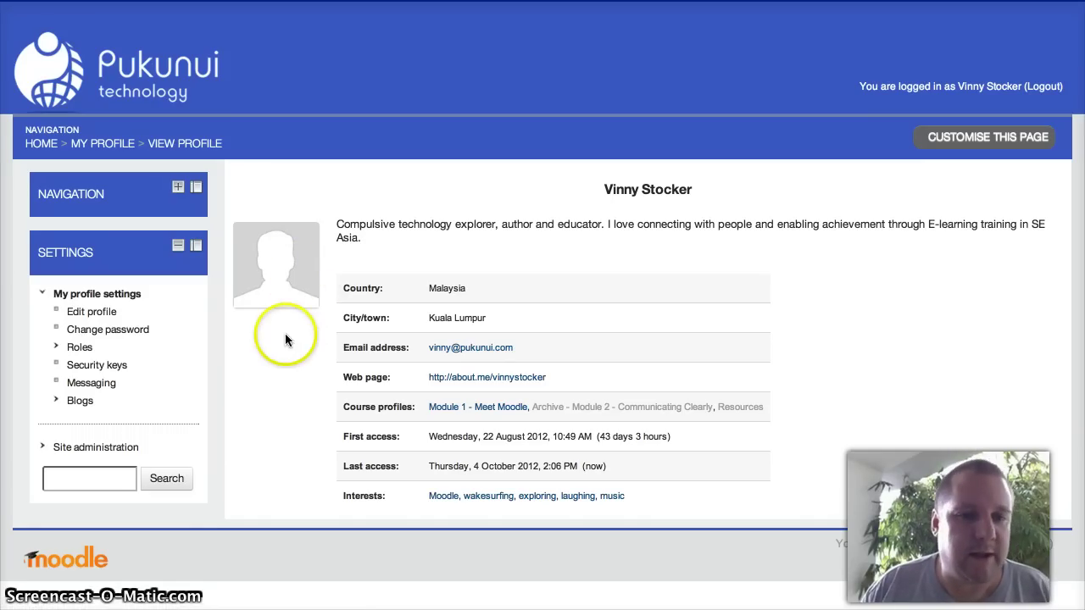
# Open the Edit profile form and review its General details, location and description.
pyautogui.click(107, 316)
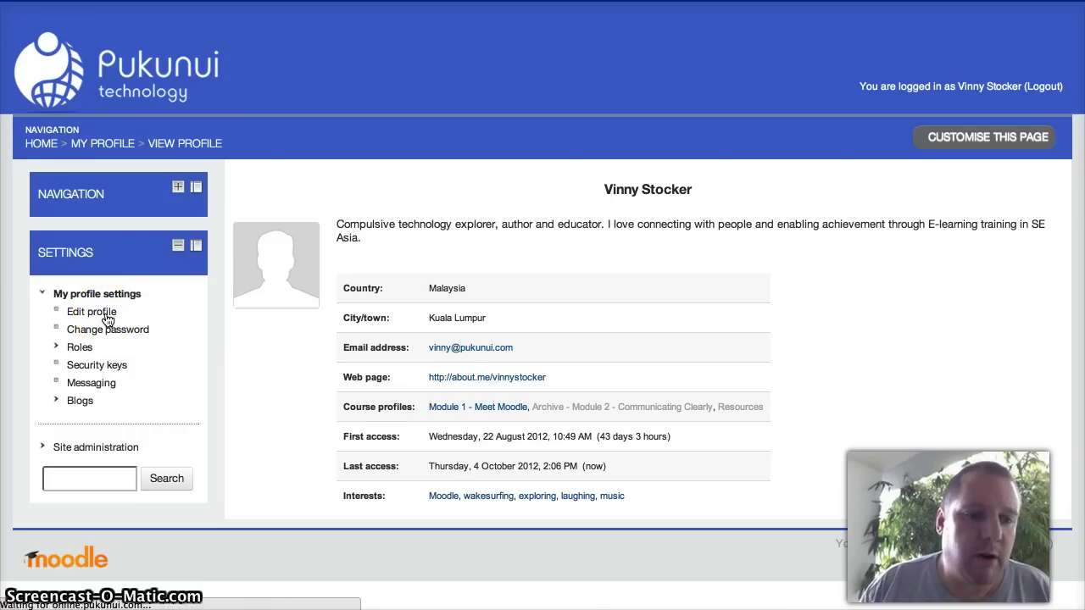
pyautogui.scroll(-2, 688, 405)
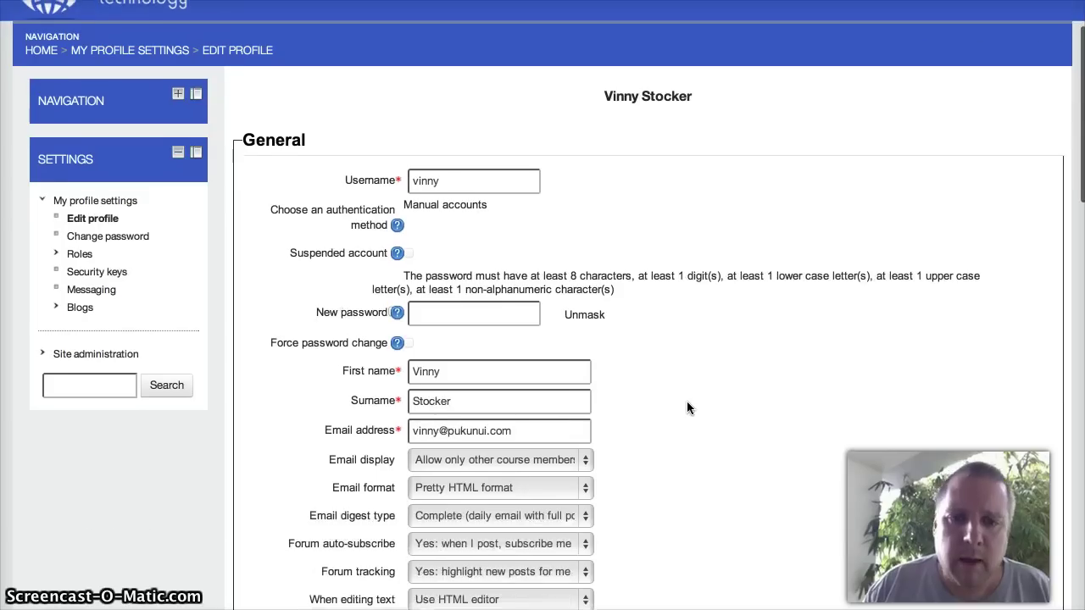
pyautogui.scroll(-1, 687, 408)
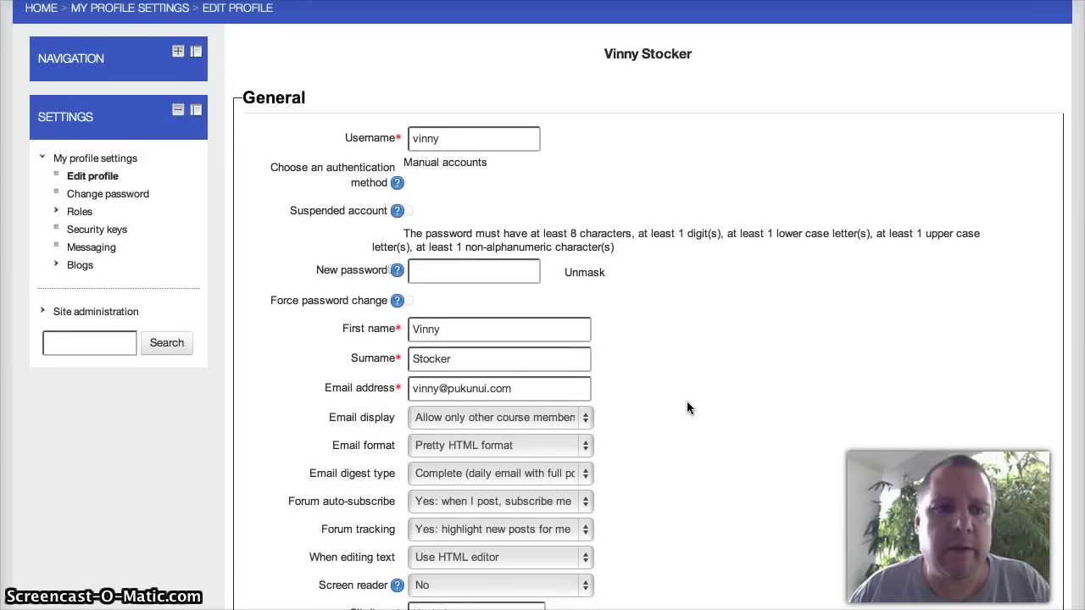
pyautogui.scroll(-1, 687, 408)
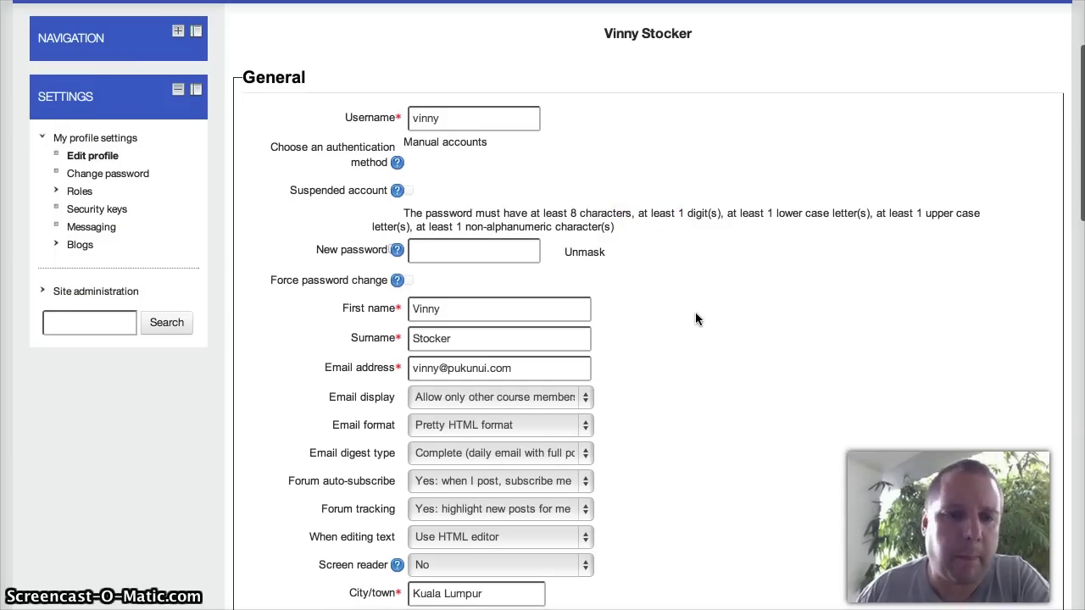
pyautogui.scroll(-5, 695, 315)
pyautogui.scroll(-1, 695, 319)
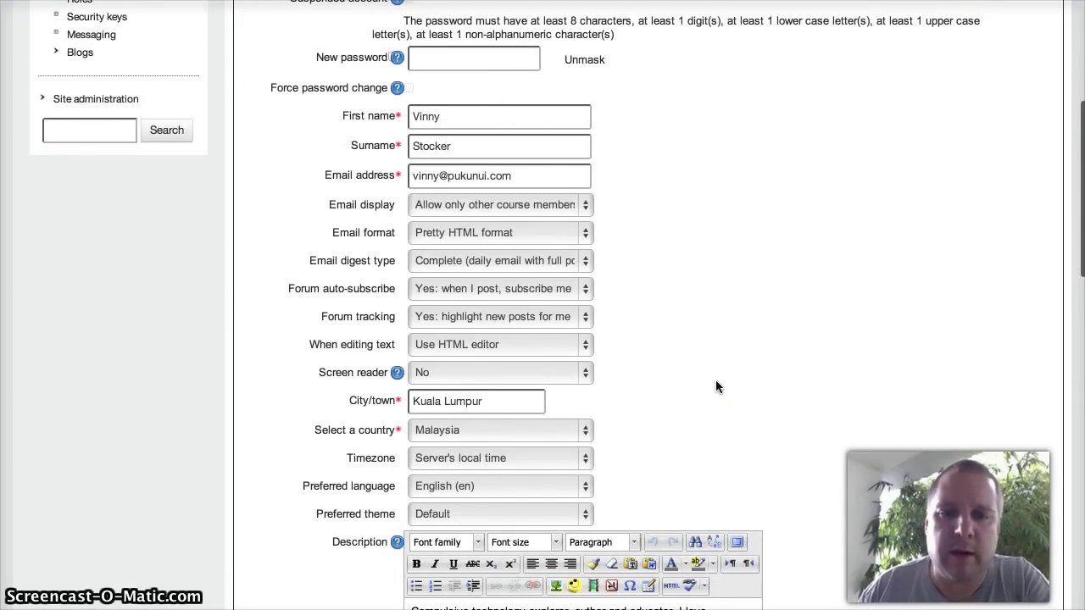
pyautogui.scroll(-2, 716, 386)
pyautogui.scroll(-2, 716, 386)
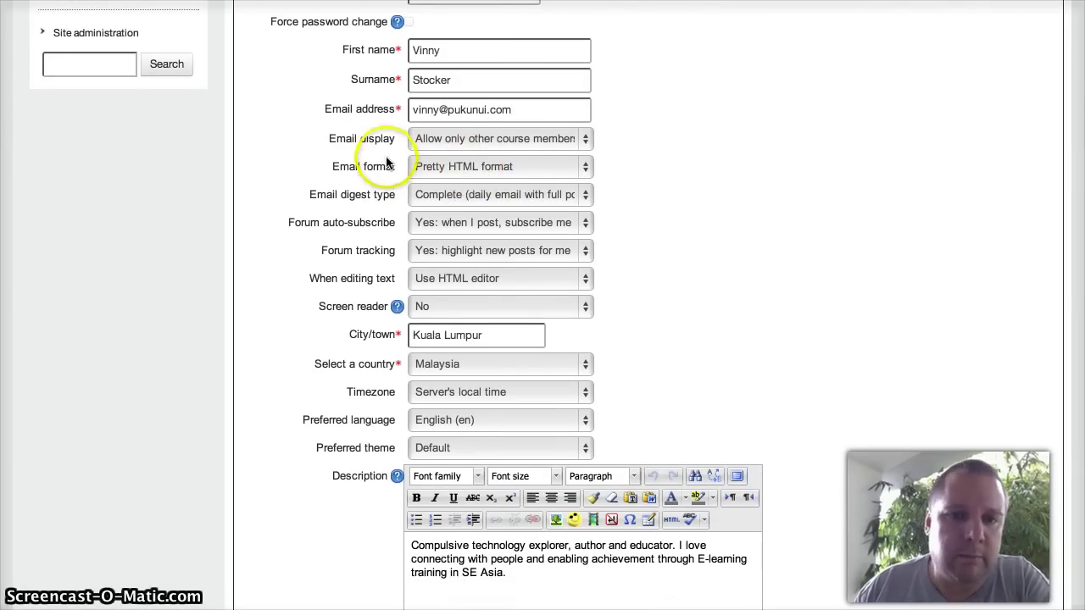
pyautogui.click(439, 140)
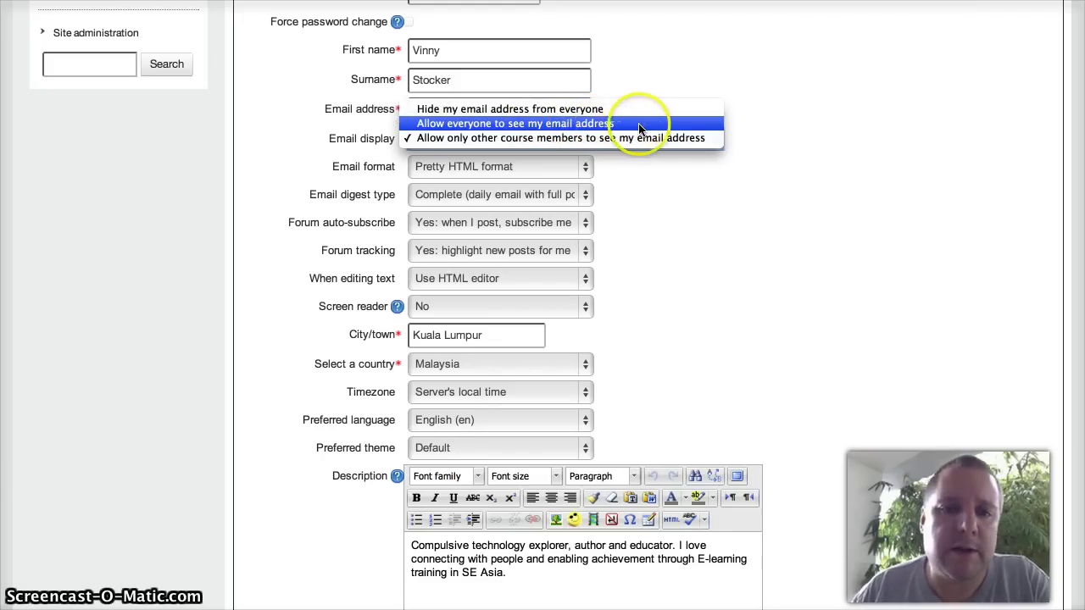
pyautogui.click(819, 175)
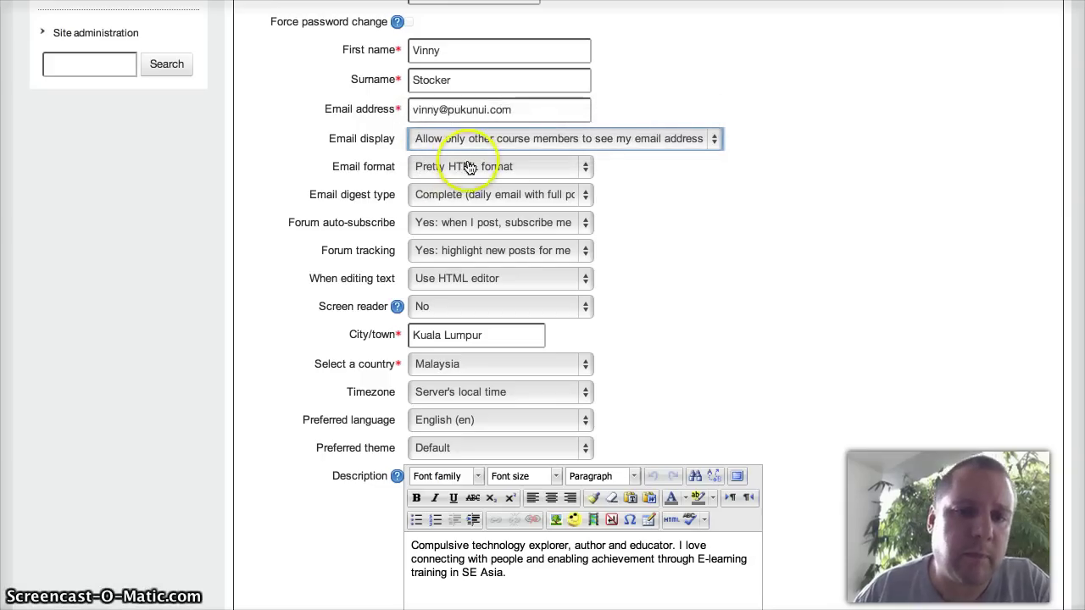
pyautogui.click(557, 171)
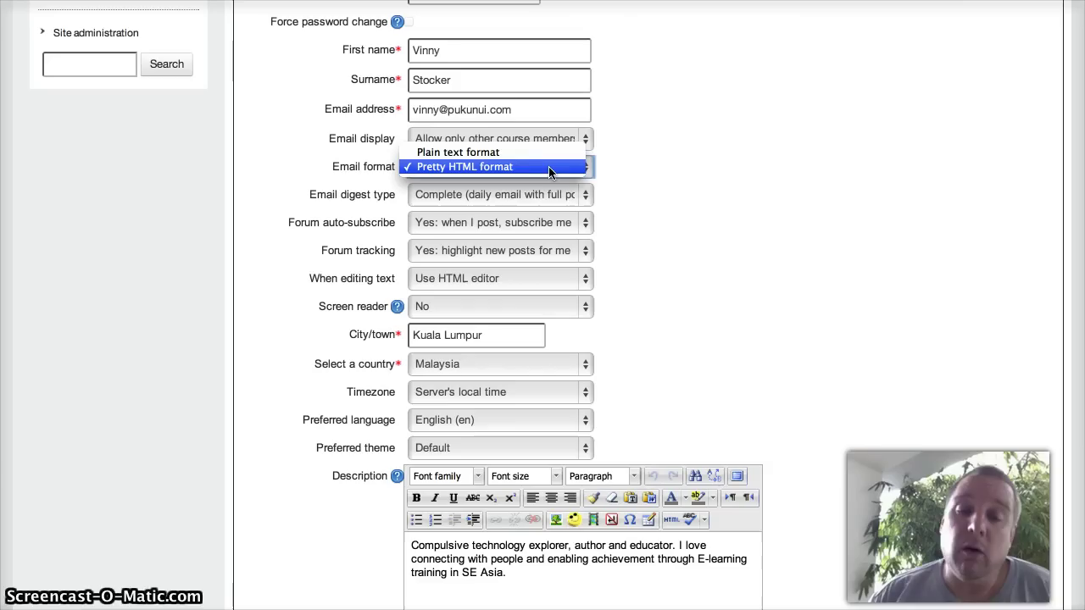
pyautogui.click(693, 154)
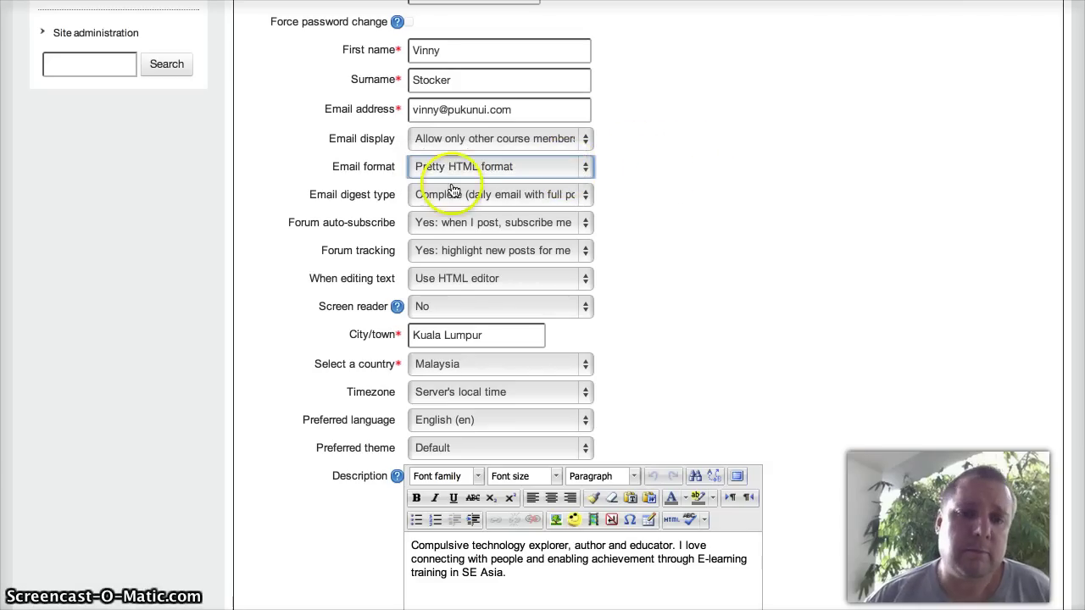
pyautogui.click(484, 194)
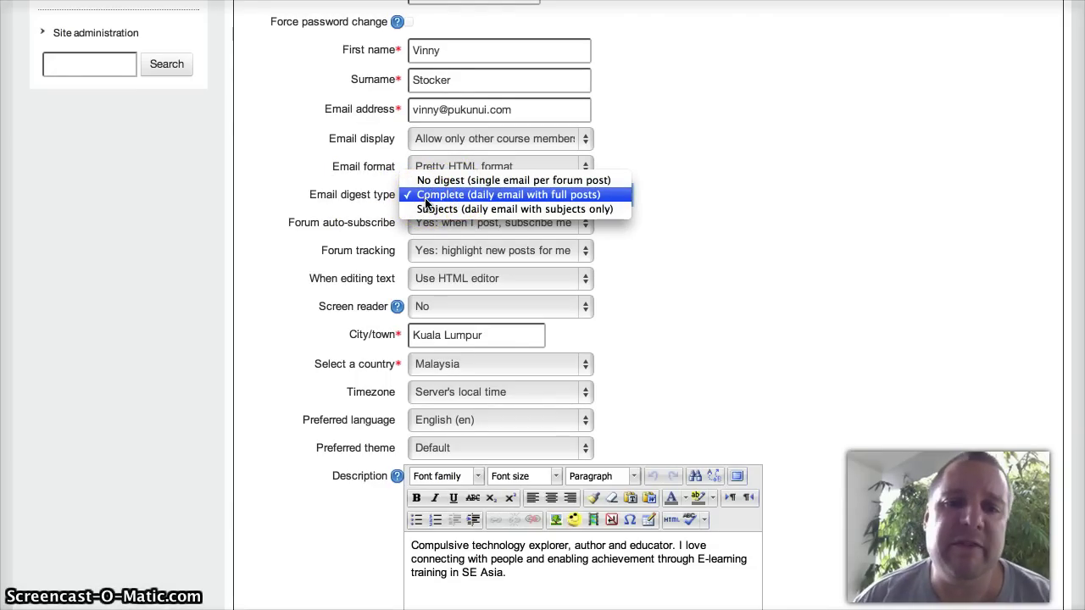
pyautogui.click(458, 201)
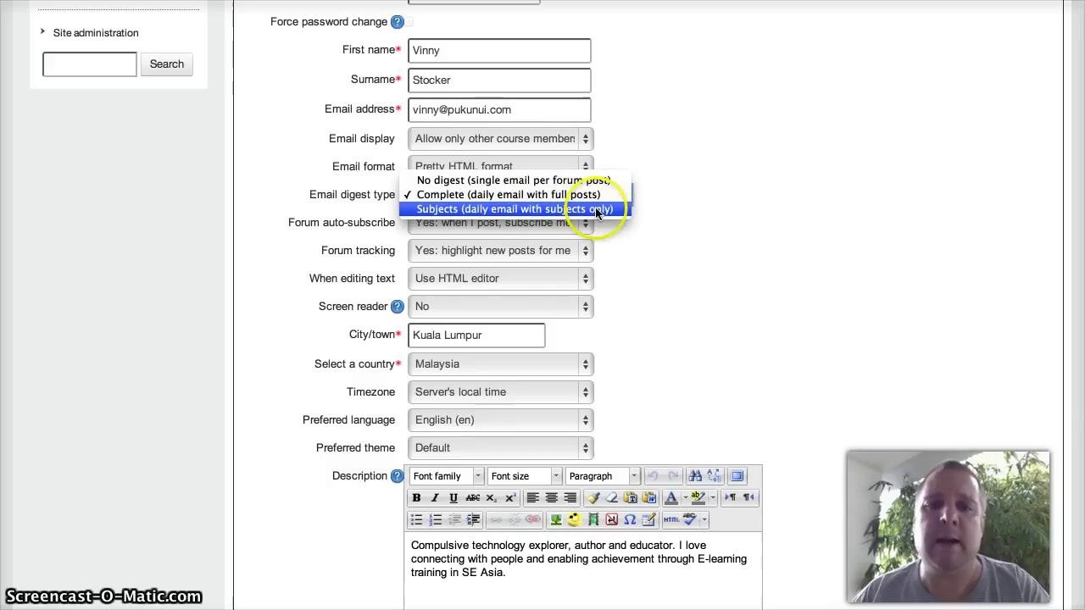
pyautogui.click(720, 183)
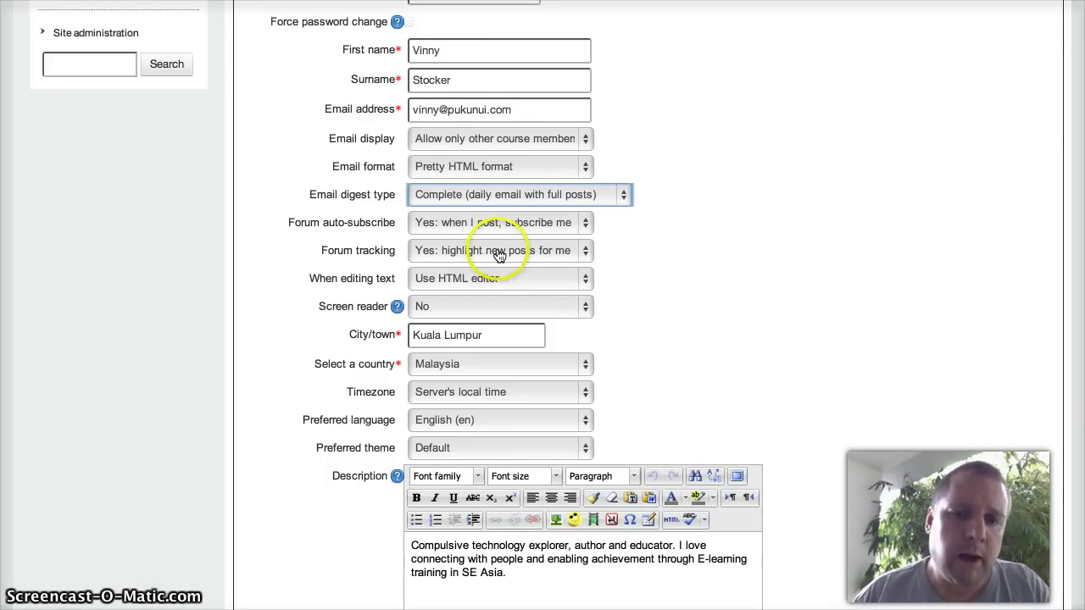
# Keep forum tracking on highlight new posts and set text editing to Use HTML editor.
pyautogui.click(546, 257)
pyautogui.click(684, 251)
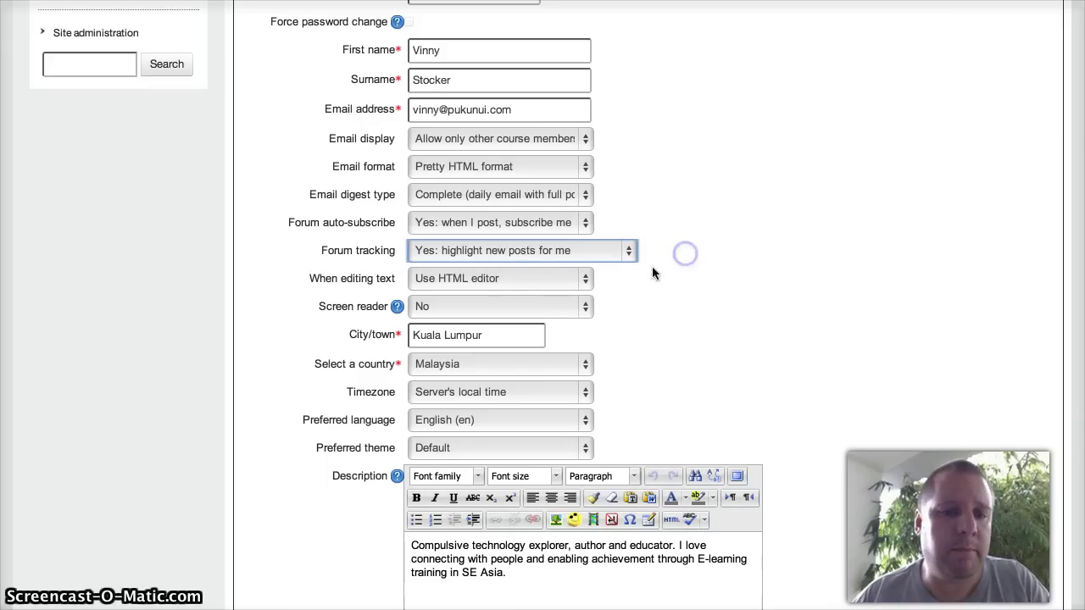
pyautogui.click(472, 278)
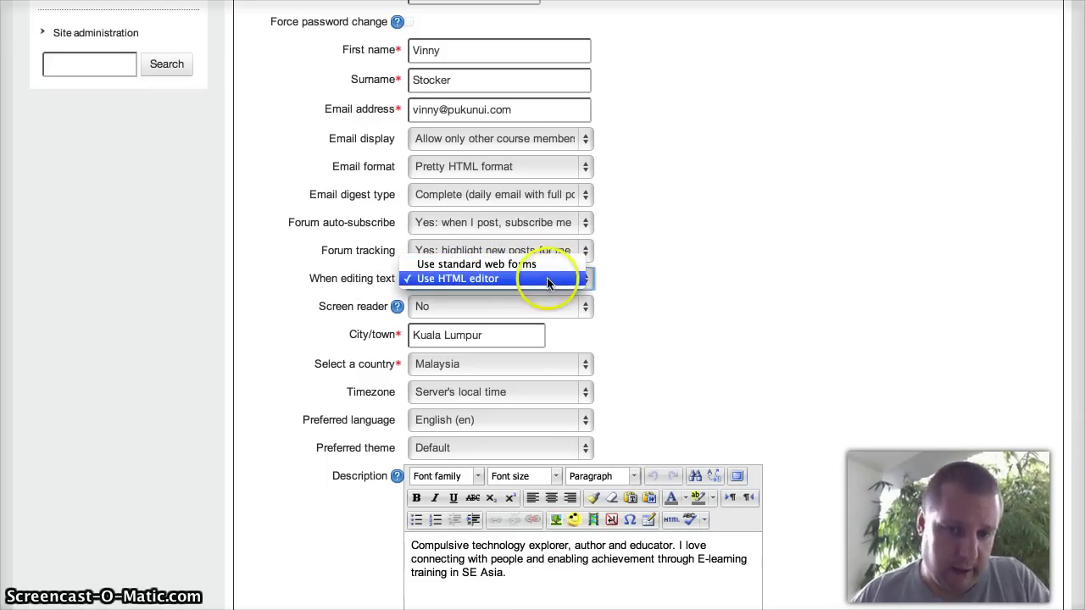
pyautogui.click(688, 274)
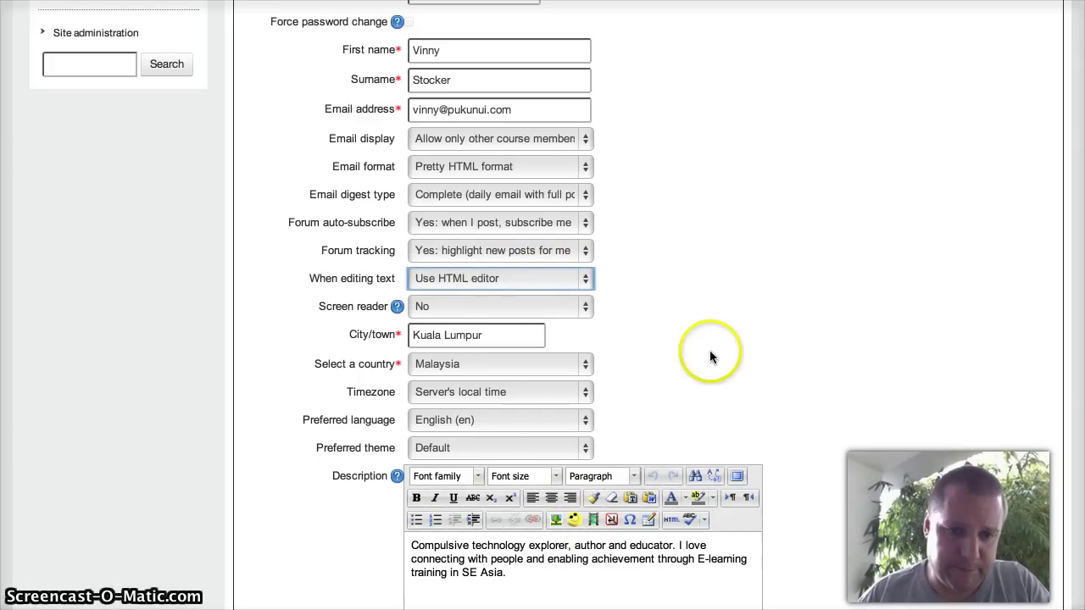
# Move down the form to the User picture section.
pyautogui.scroll(-3, 694, 320)
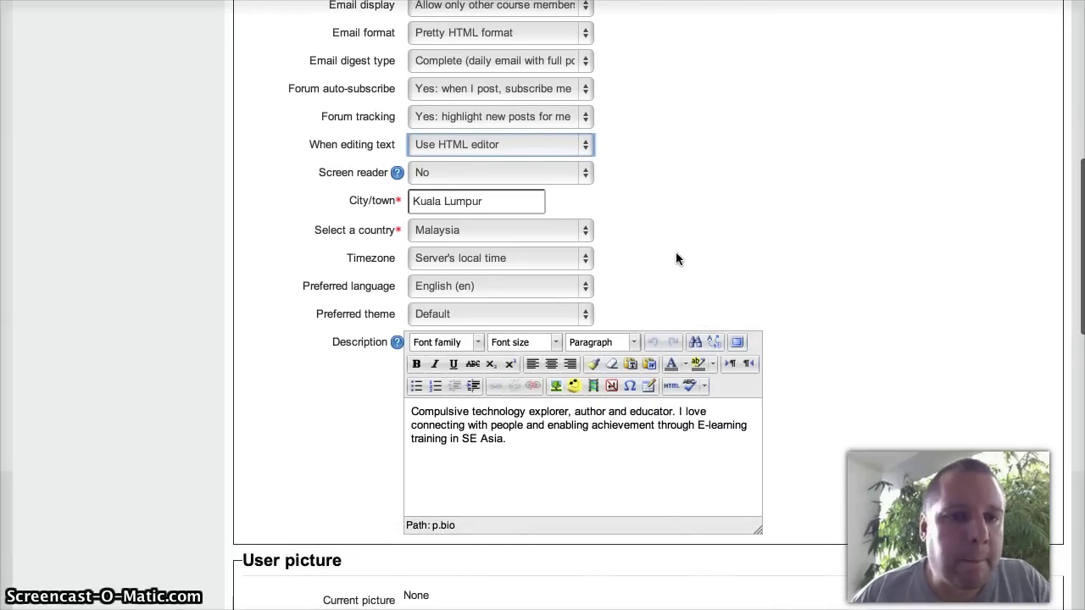
pyautogui.scroll(-1, 676, 254)
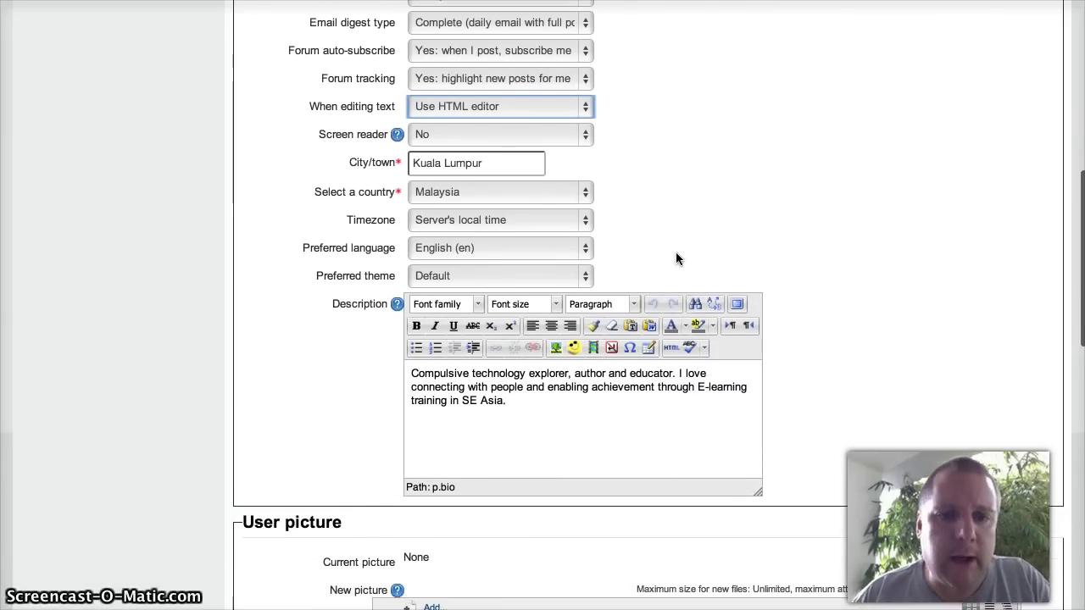
pyautogui.click(568, 192)
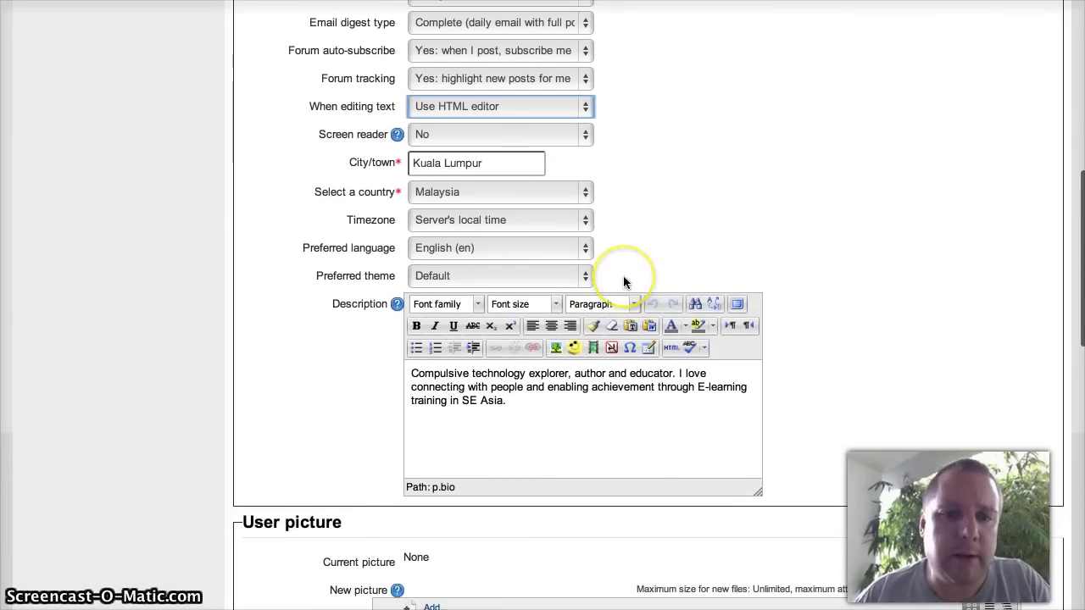
pyautogui.click(814, 320)
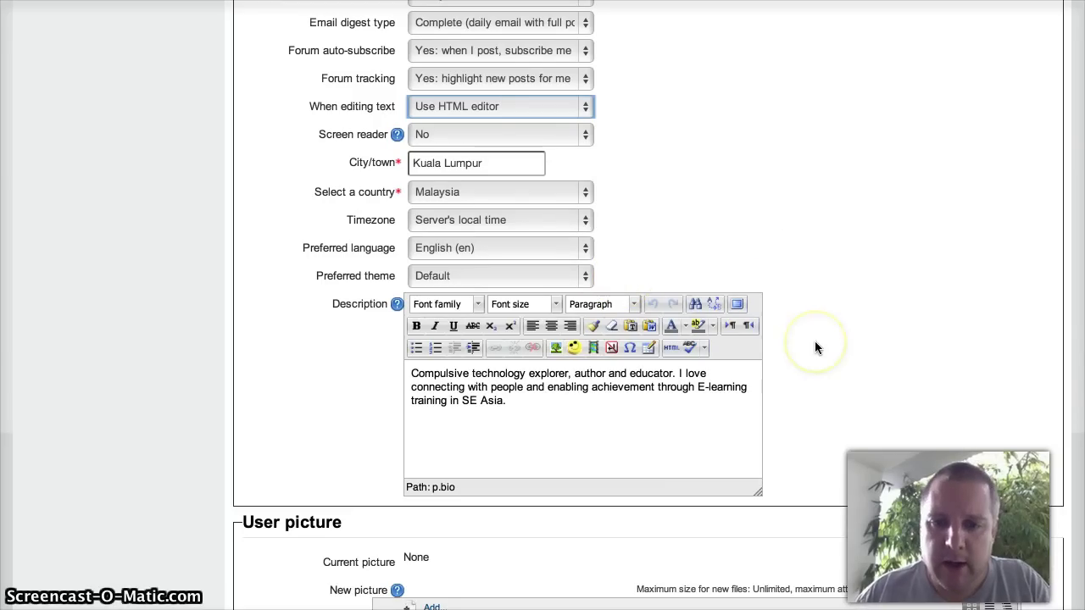
pyautogui.scroll(-3, 815, 347)
pyautogui.click(598, 296)
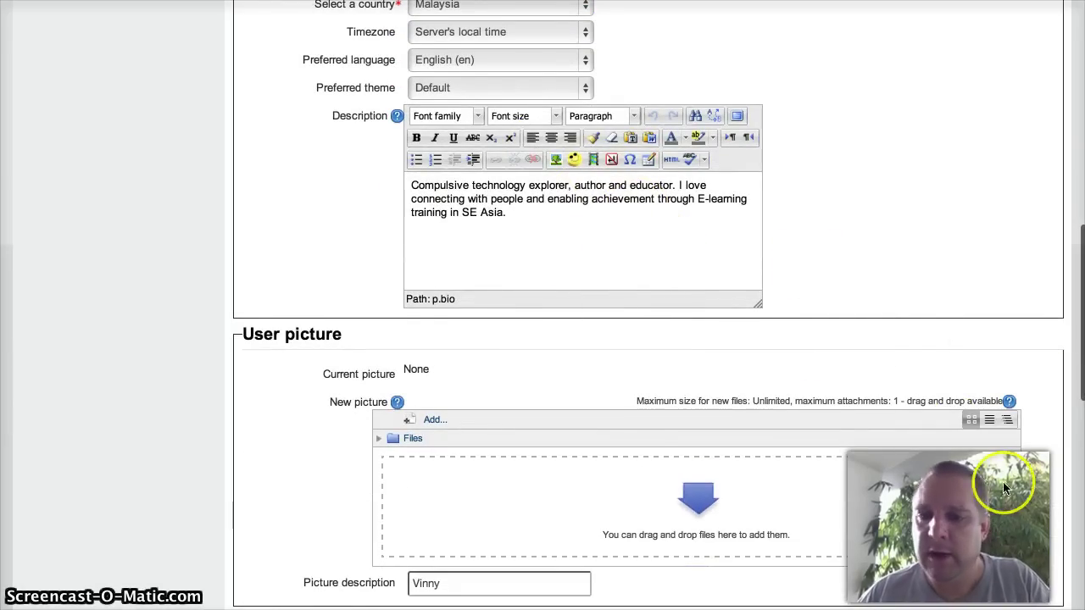
# Add the photo 2012-10-04_1349326124.jpg to the New picture area, then continue past Interests.
pyautogui.scroll(-3, 917, 341)
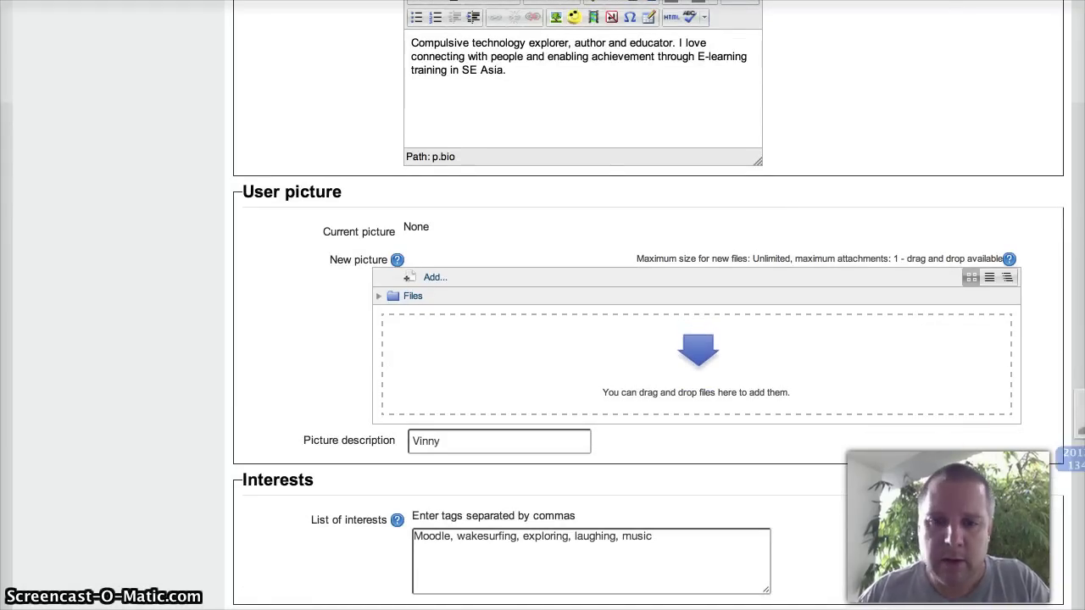
pyautogui.moveTo(1084, 364); pyautogui.dragTo(738, 363)
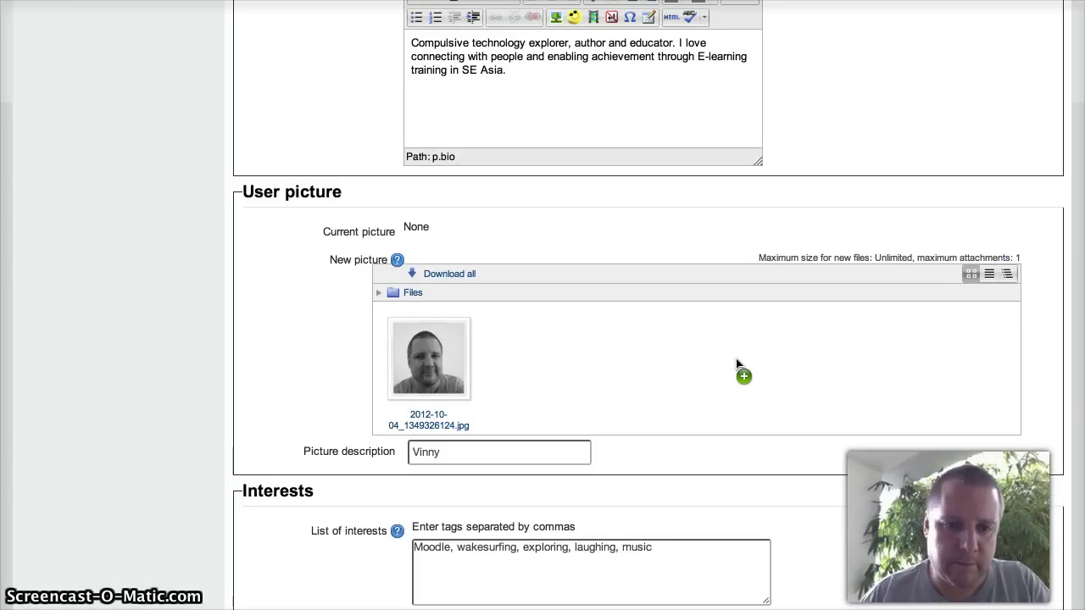
pyautogui.scroll(-3, 589, 223)
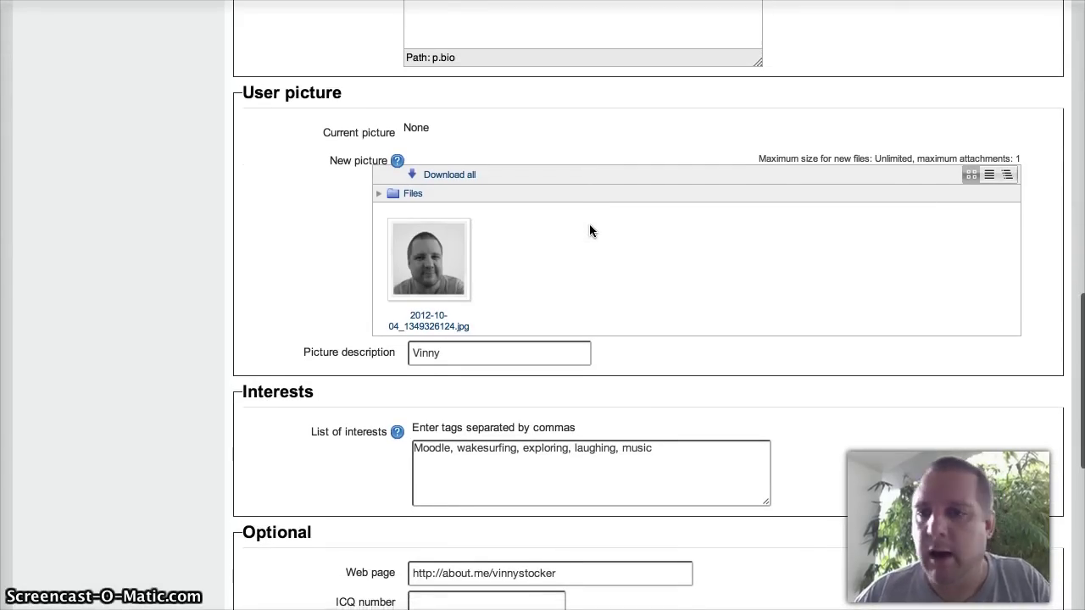
pyautogui.scroll(-2, 591, 228)
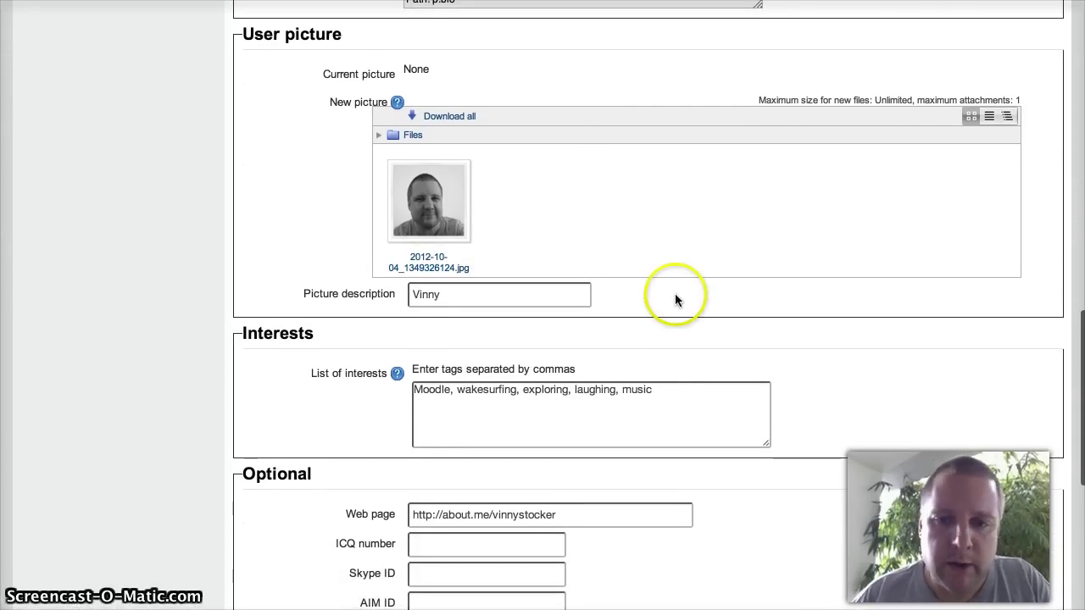
pyautogui.scroll(-1, 675, 297)
pyautogui.scroll(-1, 675, 293)
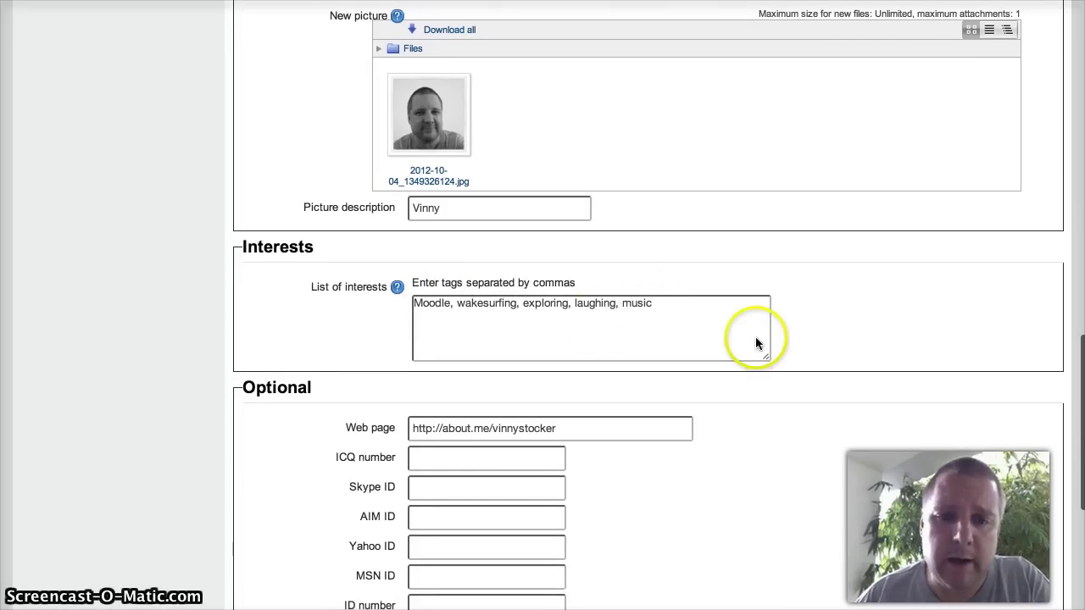
pyautogui.scroll(-1, 878, 341)
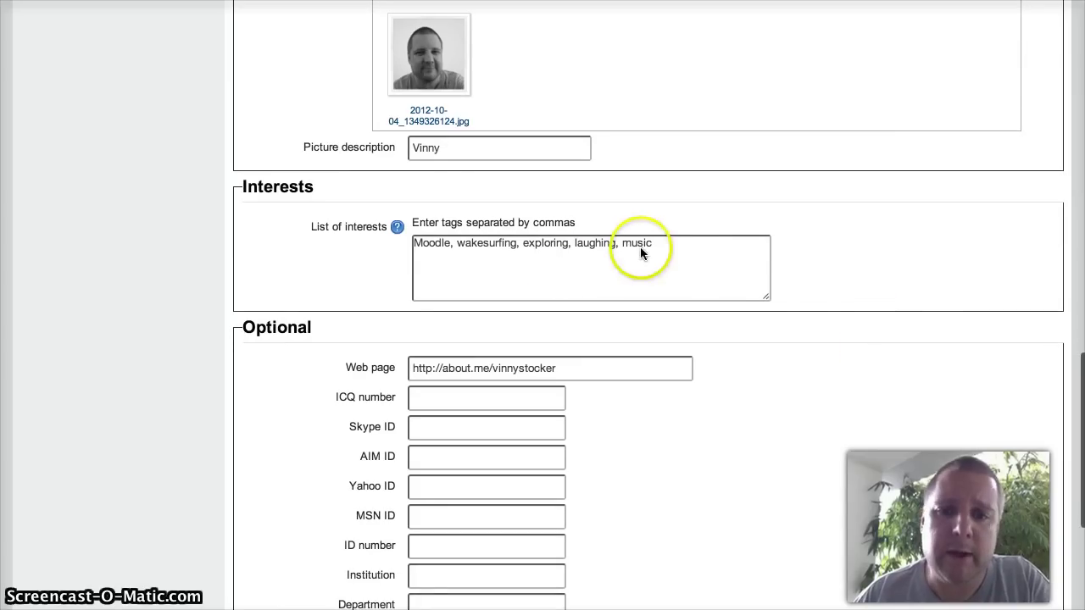
# Save the edited profile with the Update profile button at the bottom of the form.
pyautogui.scroll(-3, 882, 308)
pyautogui.scroll(-1, 881, 308)
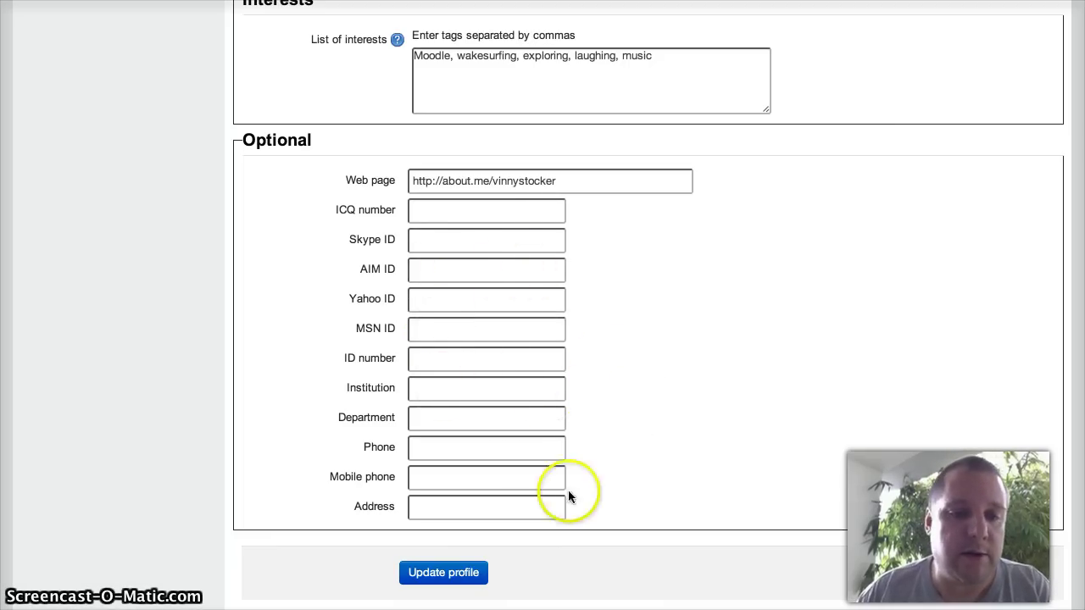
pyautogui.scroll(-1, 674, 491)
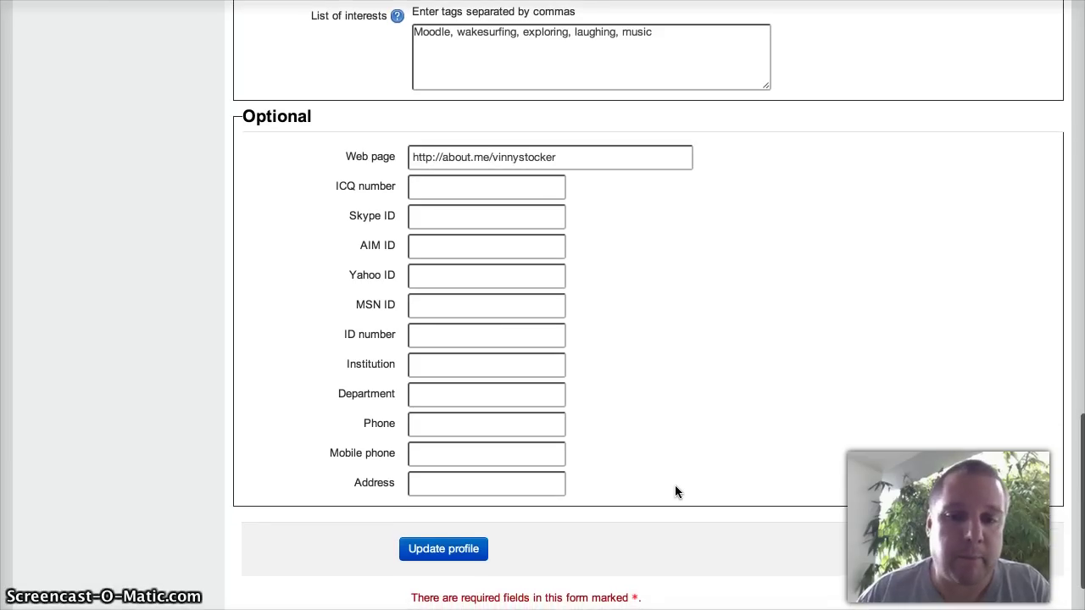
pyautogui.scroll(-3, 682, 455)
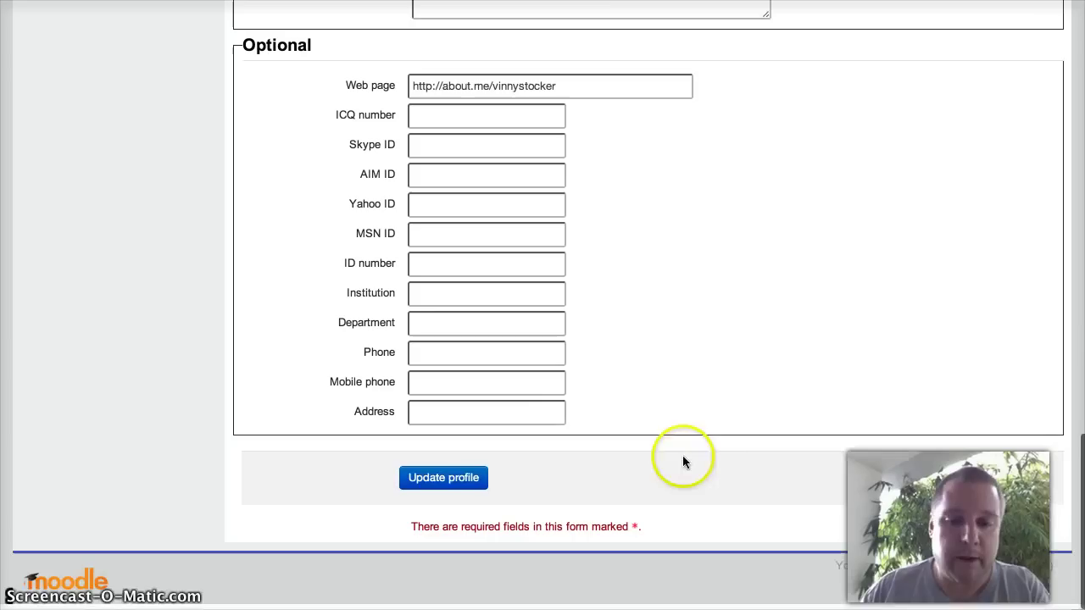
pyautogui.click(446, 479)
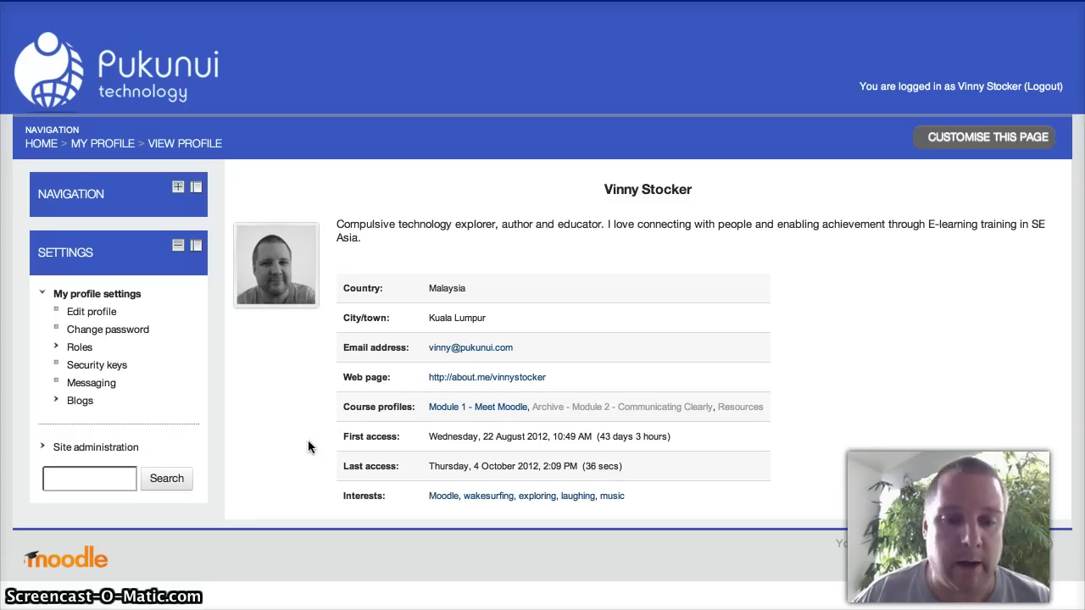
# Open the Moodle interest tag page from the profile's Interests row.
pyautogui.click(440, 495)
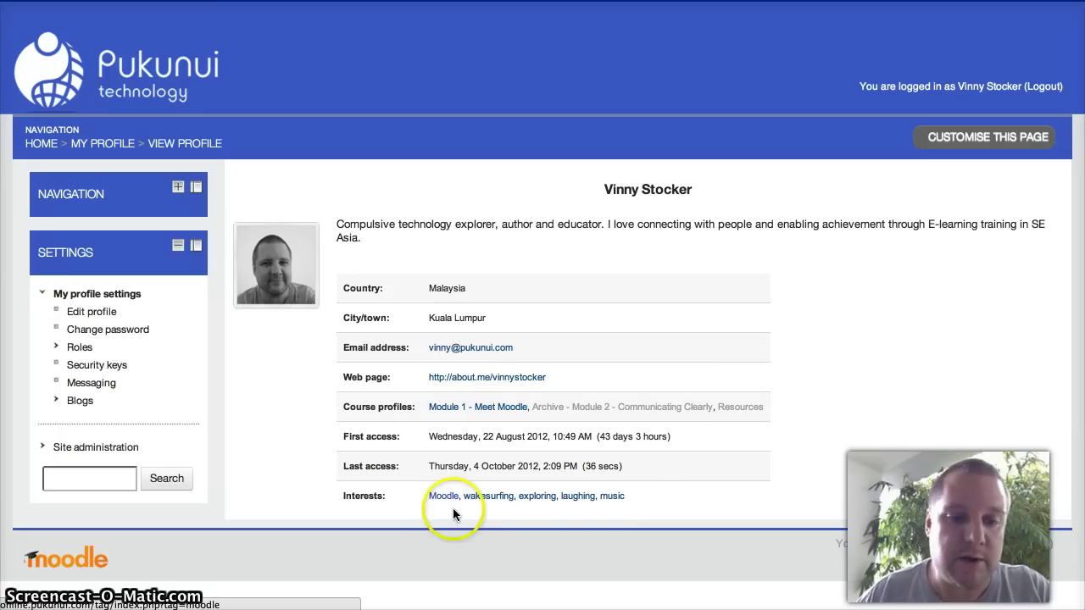
pyautogui.click(444, 498)
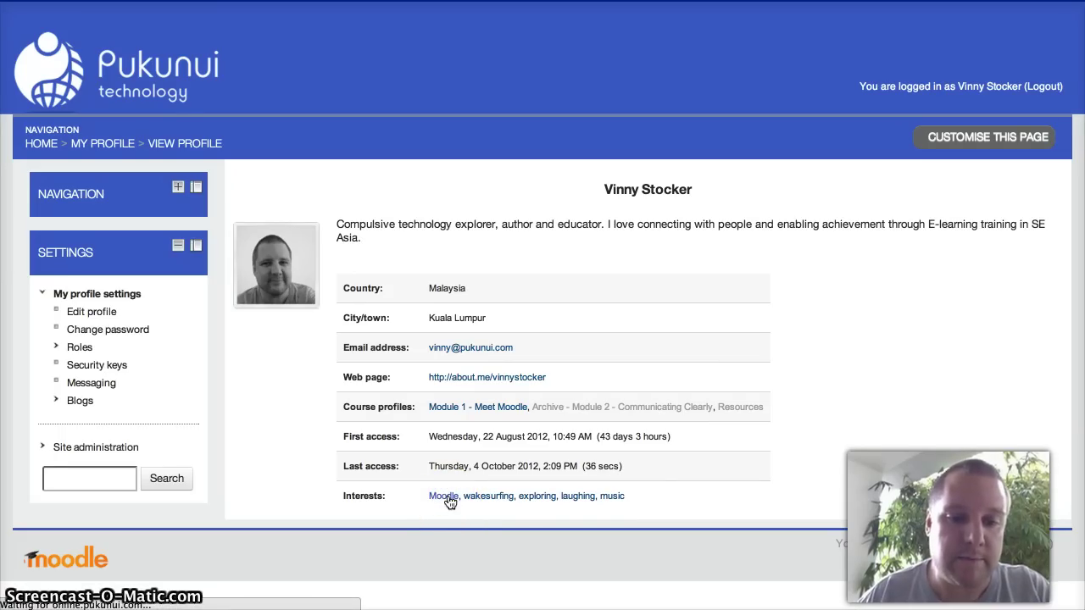